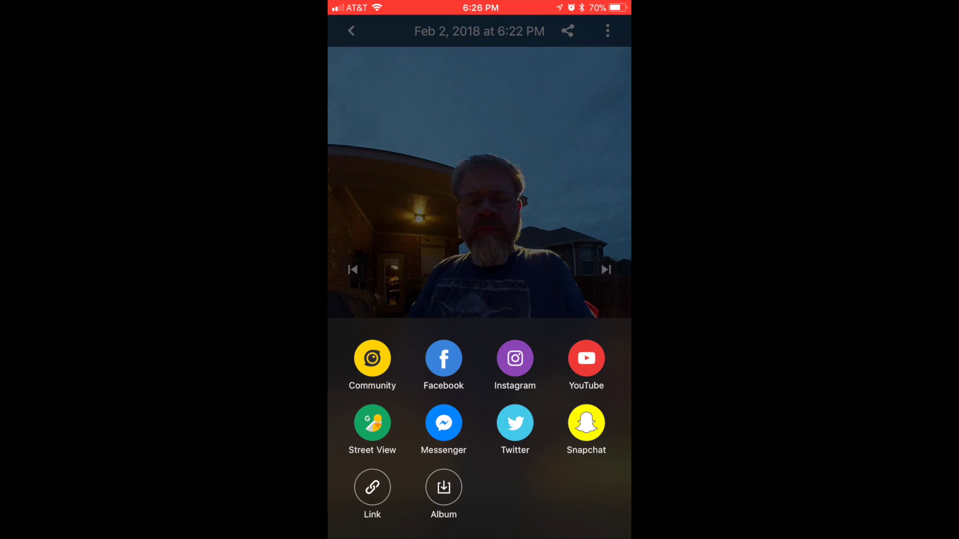
Step: Choose YouTube as the share destination for the 360° clip
left_click(586, 358)
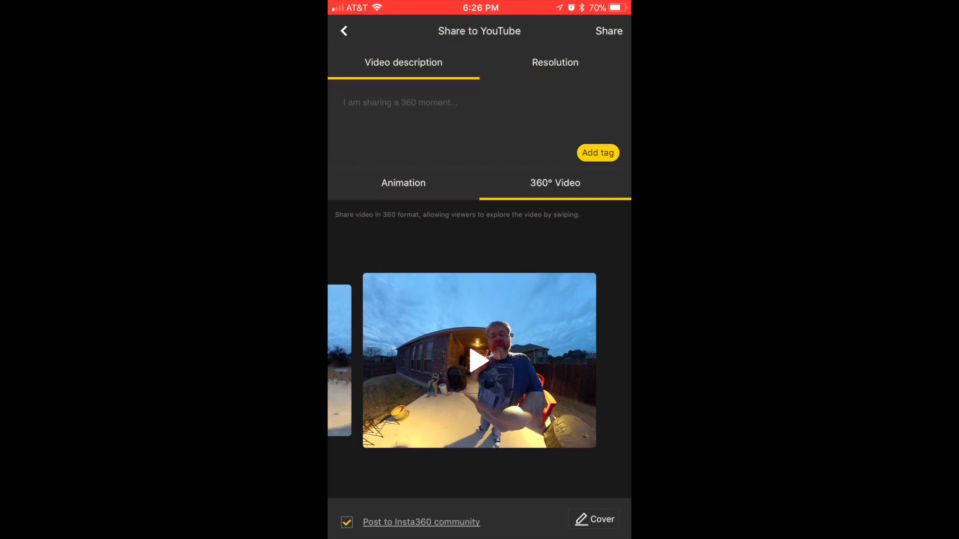
Step: Enter the description 'How to share to YouTube.' and bring up the resolution options
left_click(404, 112)
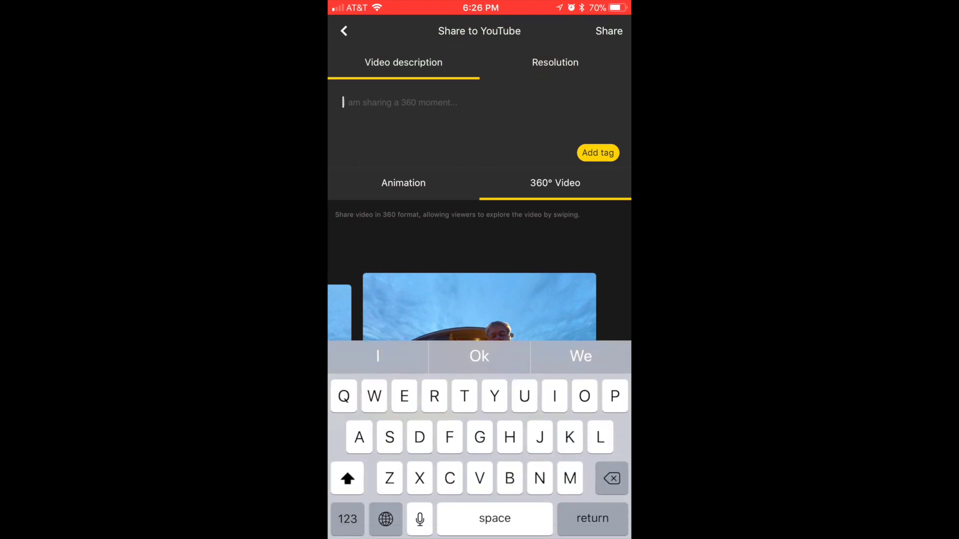
type("H")
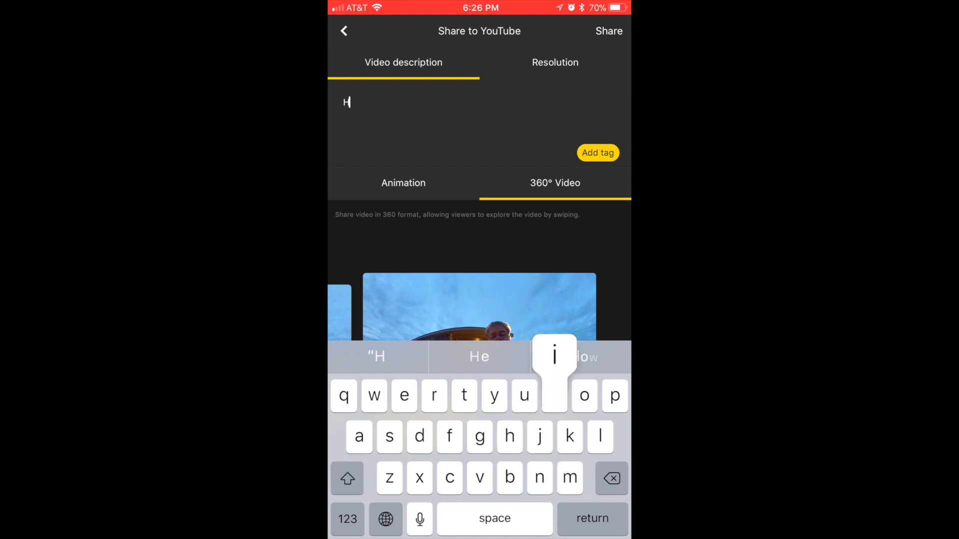
type("ow to ")
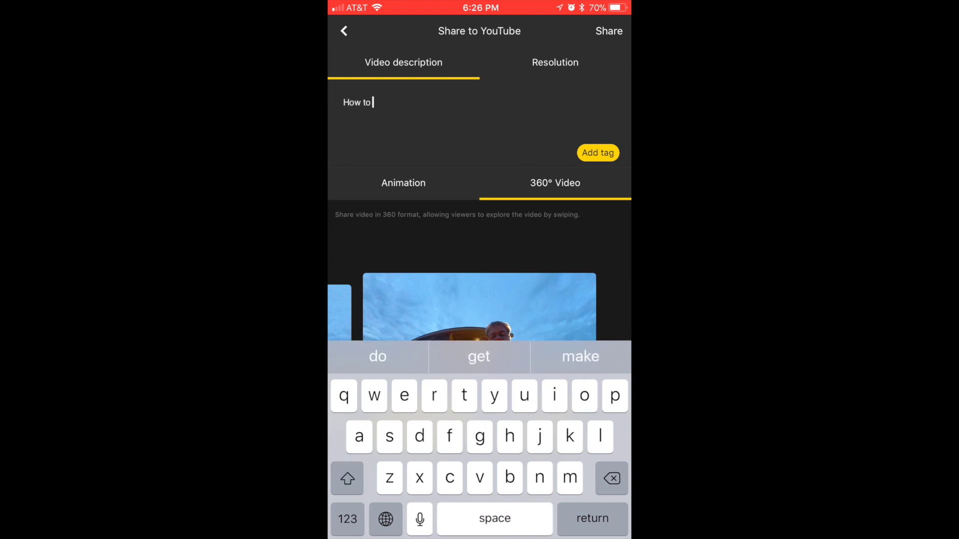
type("share t")
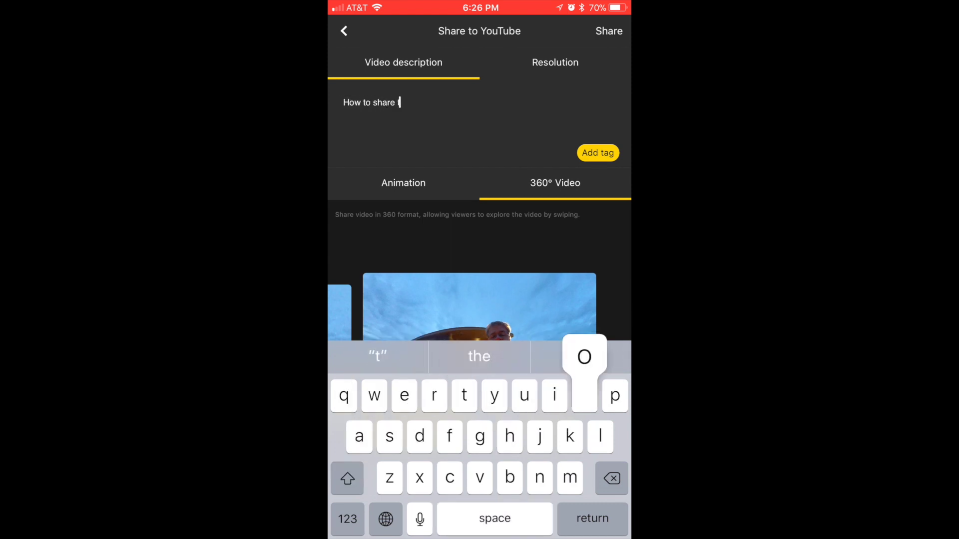
type("o you")
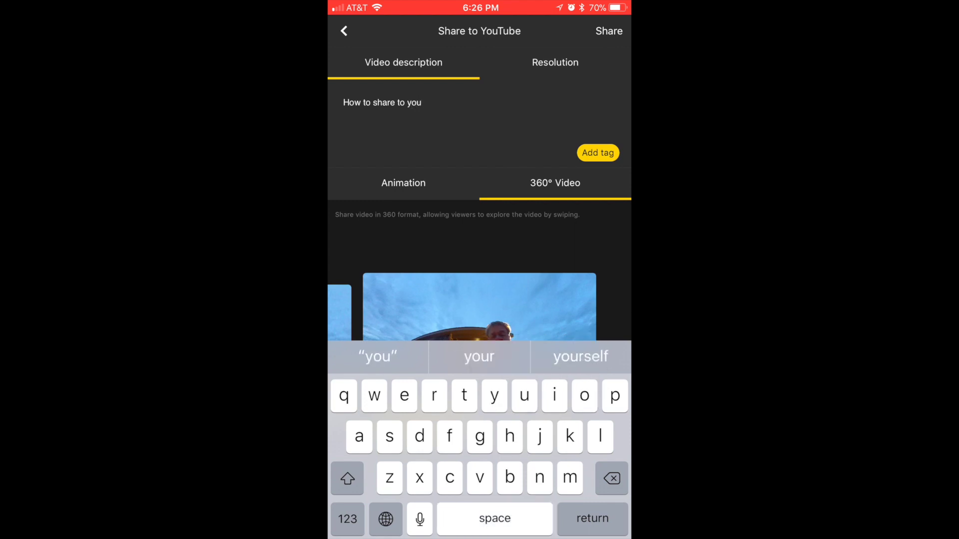
type("t")
left_click(582, 357)
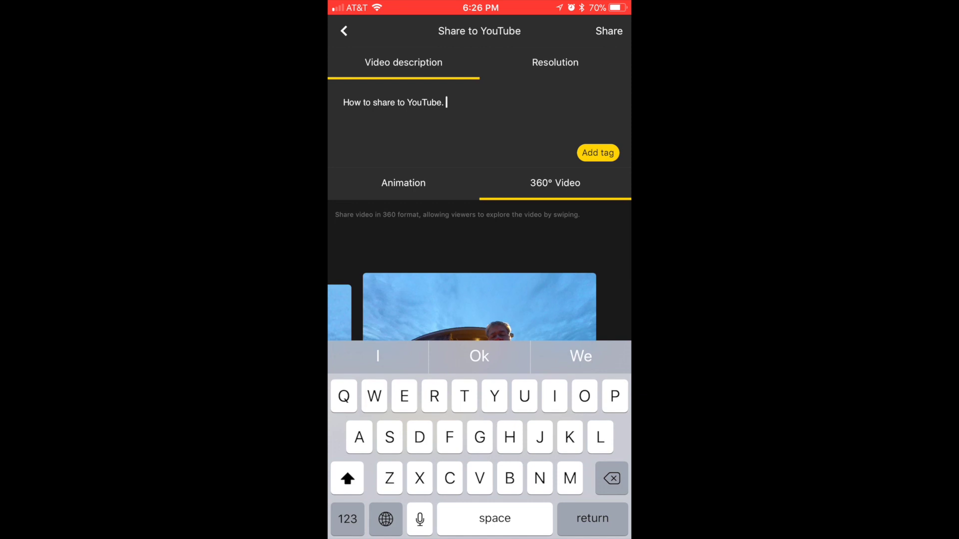
key("Return")
left_click(555, 62)
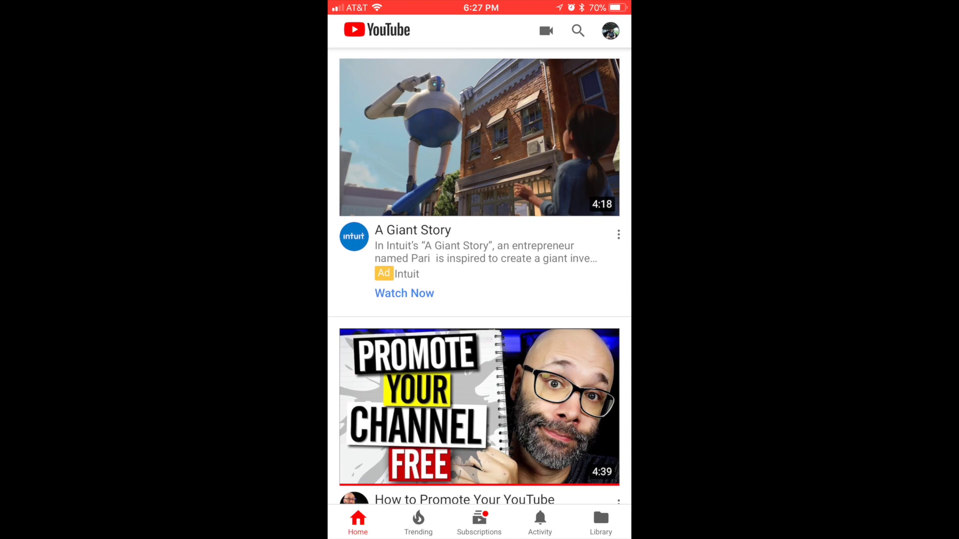
Step: Select the 16-second 360° clip for a new upload, preview it, and continue to details
left_click(547, 31)
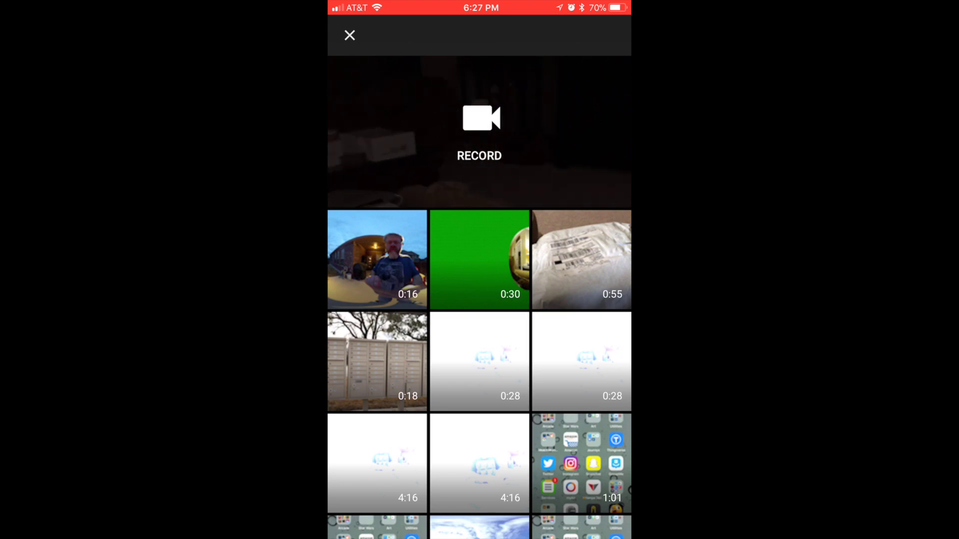
scroll(480, 375, "down", 3)
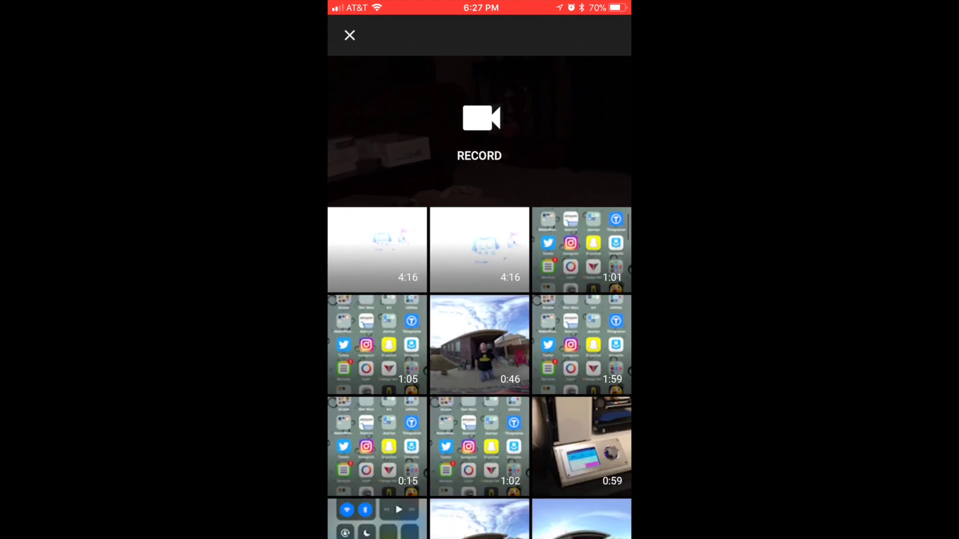
scroll(480, 374, "up", 3)
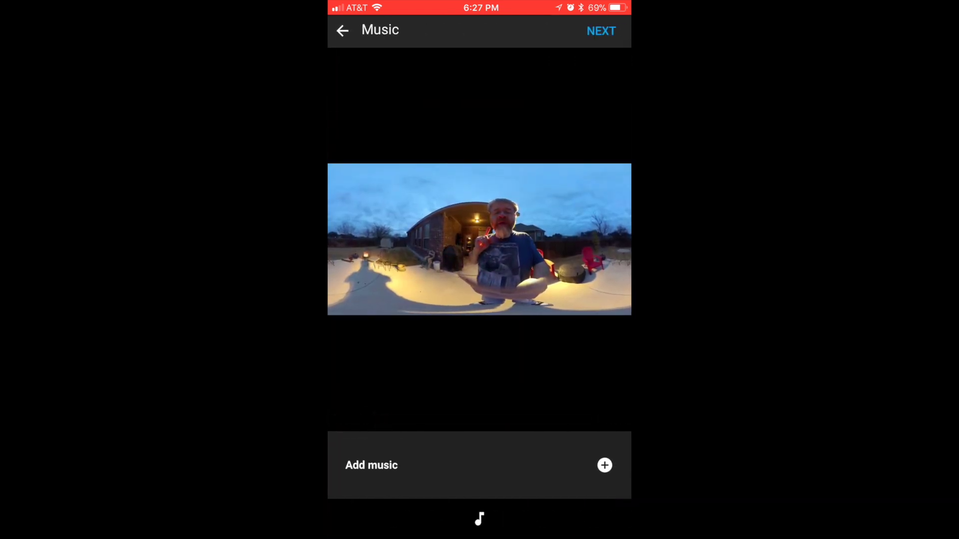
left_click(479, 240)
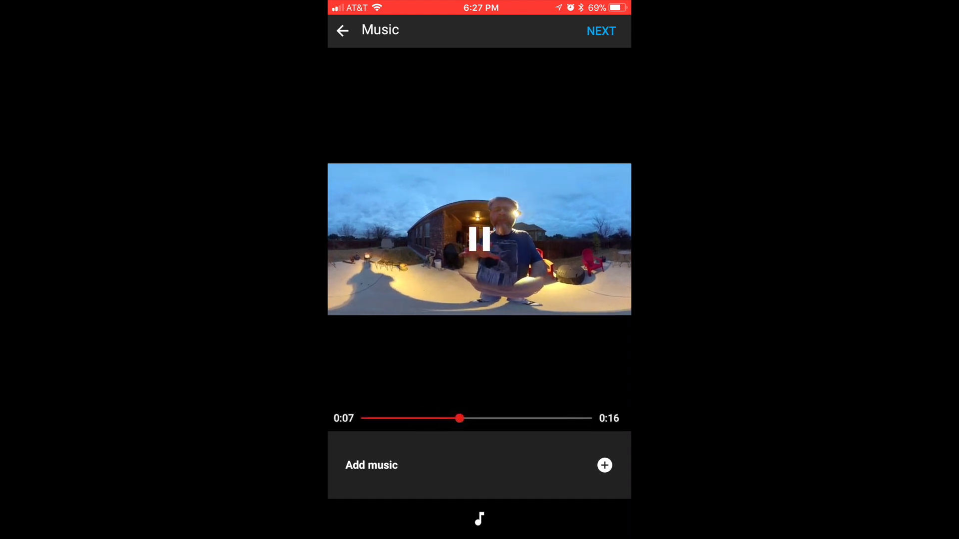
left_click(479, 239)
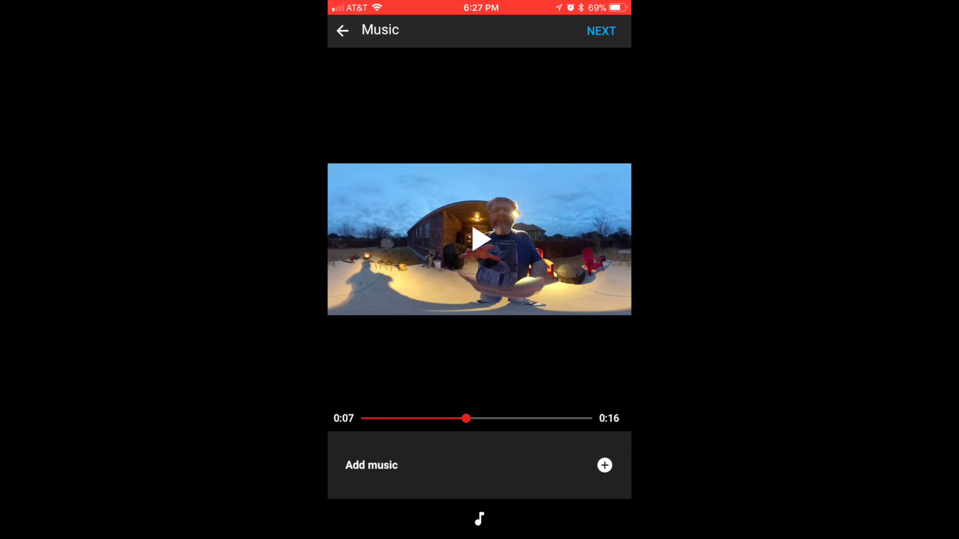
left_click(601, 30)
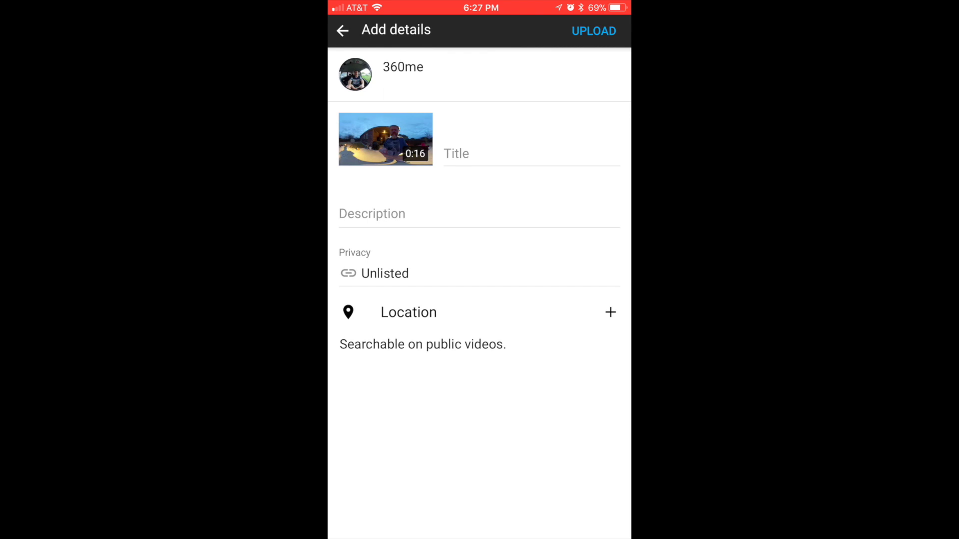
left_click(510, 154)
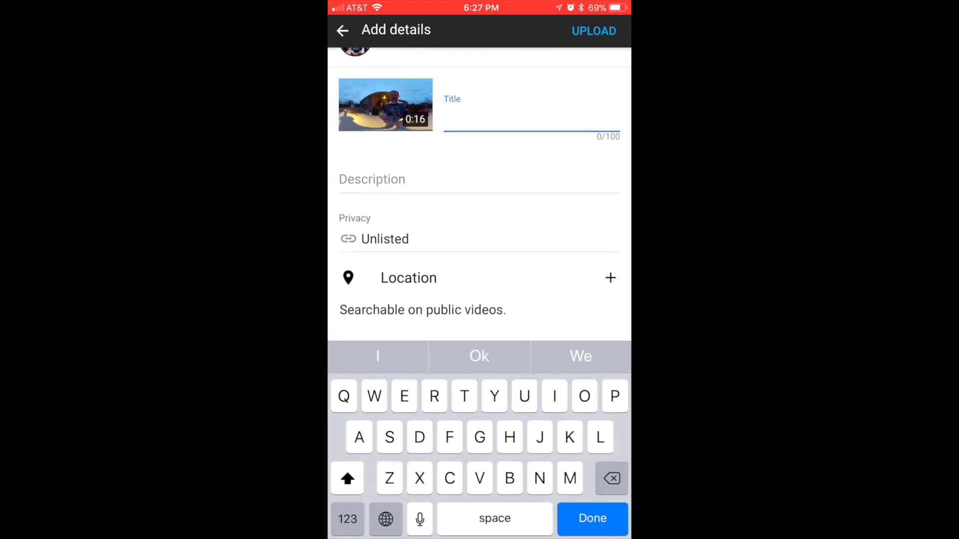
type("H")
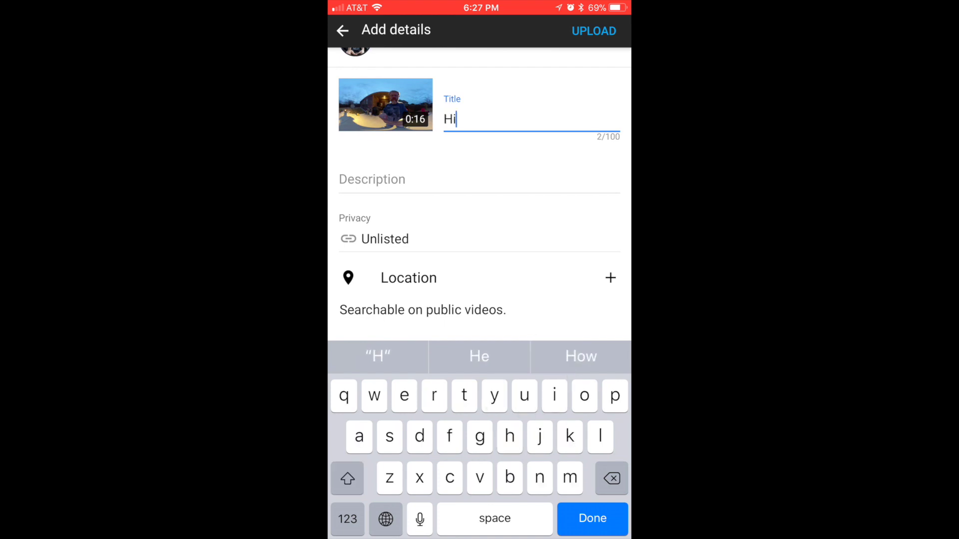
type("ow that")
Step: Fix the title to read 'How to share to YouTube' and keep privacy Unlisted
key("BackSpace")
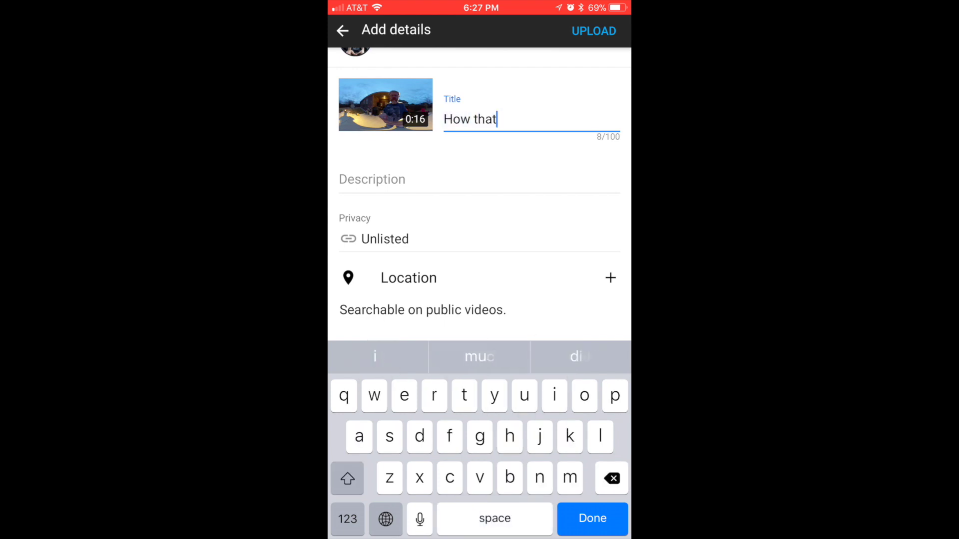
key("BackSpace")
key("BackSpace")
key("BackSpace")
type("o s")
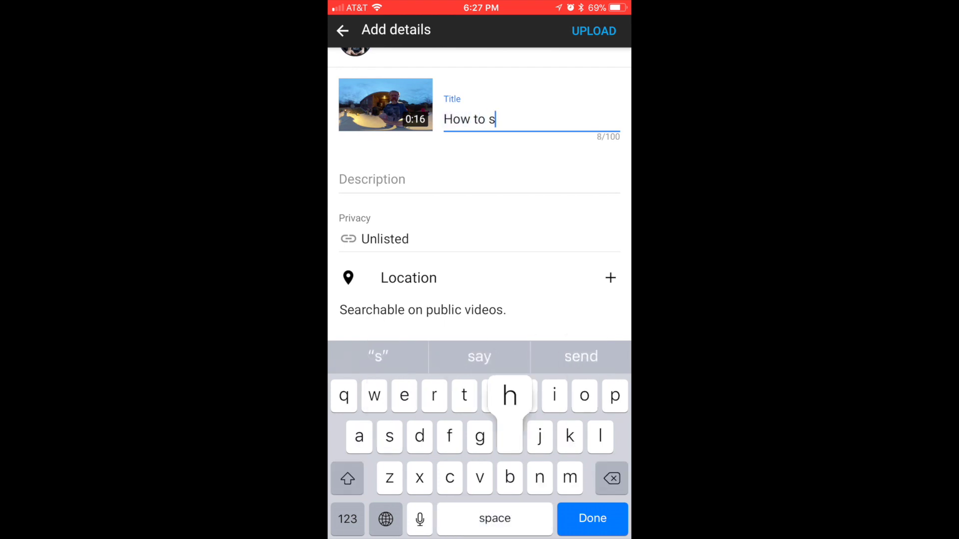
type("hare to yout")
left_click(581, 356)
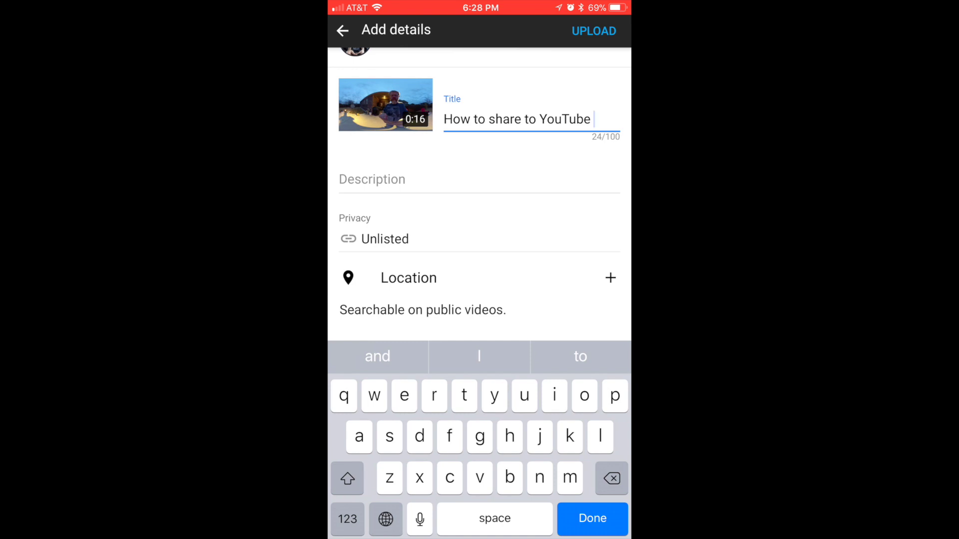
left_click(384, 238)
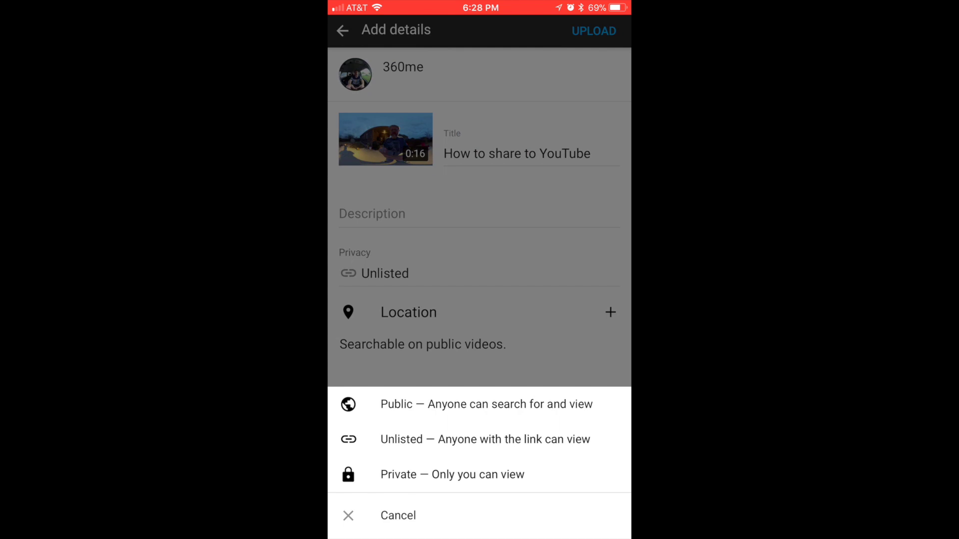
left_click(485, 439)
Step: Upload the 'How to share to YouTube' video
left_click(593, 31)
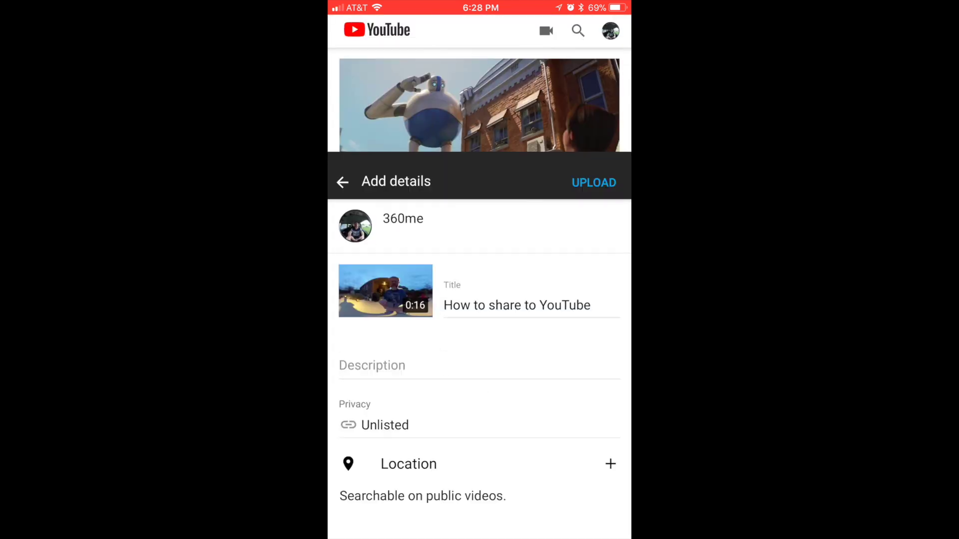